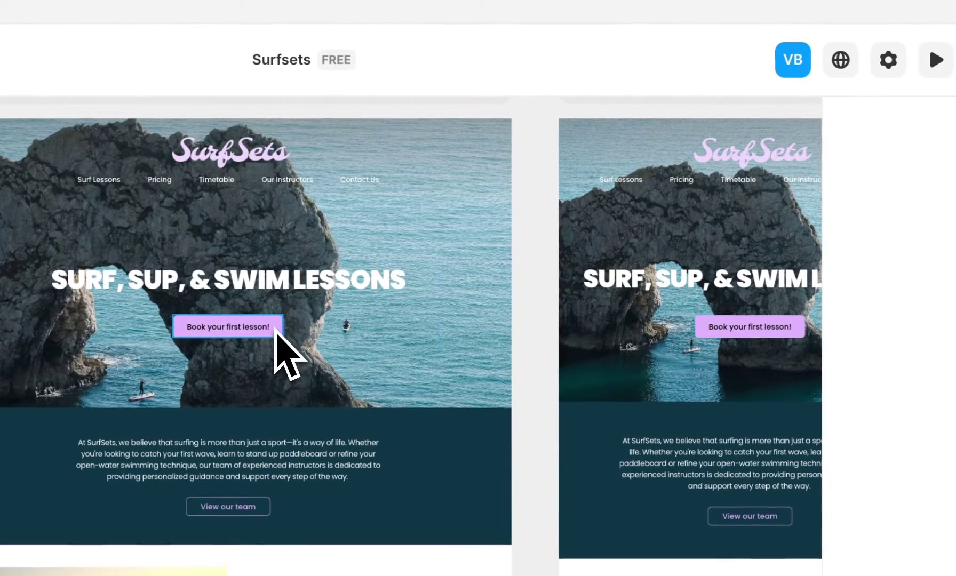
Select the 'Book your first lesson!' button and show its list of available effects.
click(276, 336)
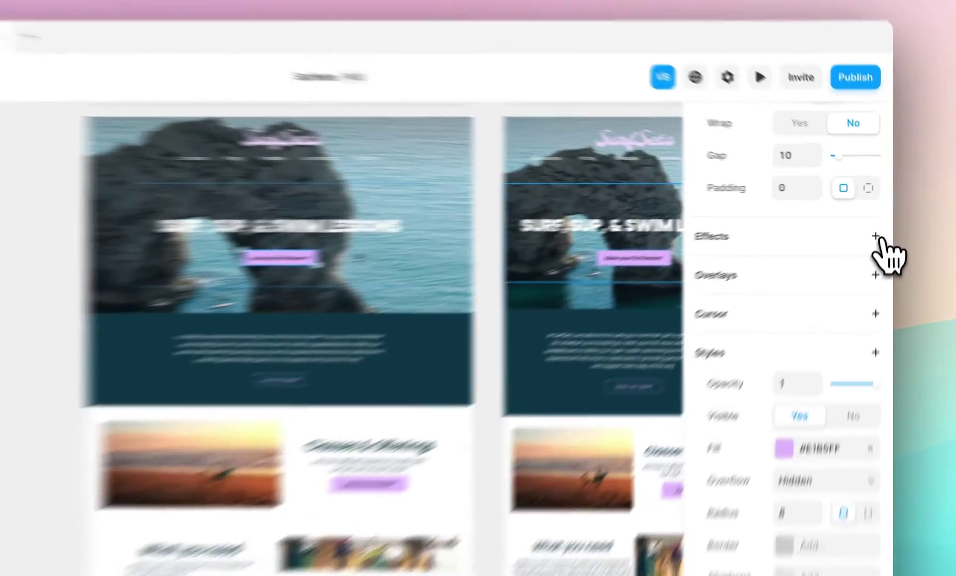
click(881, 224)
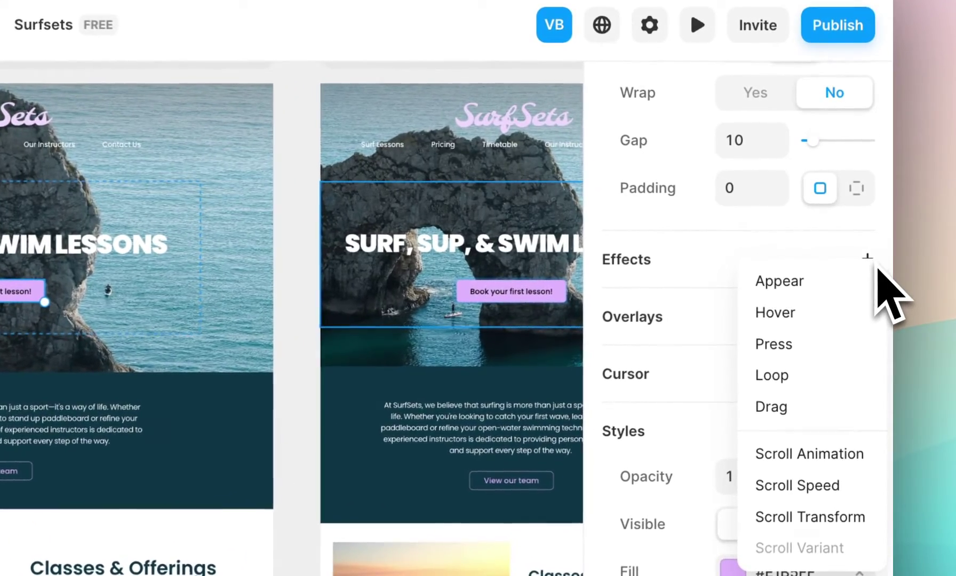
Add a Hover effect to the booking button with scale 1.2 and a #CD82FF fill.
click(859, 312)
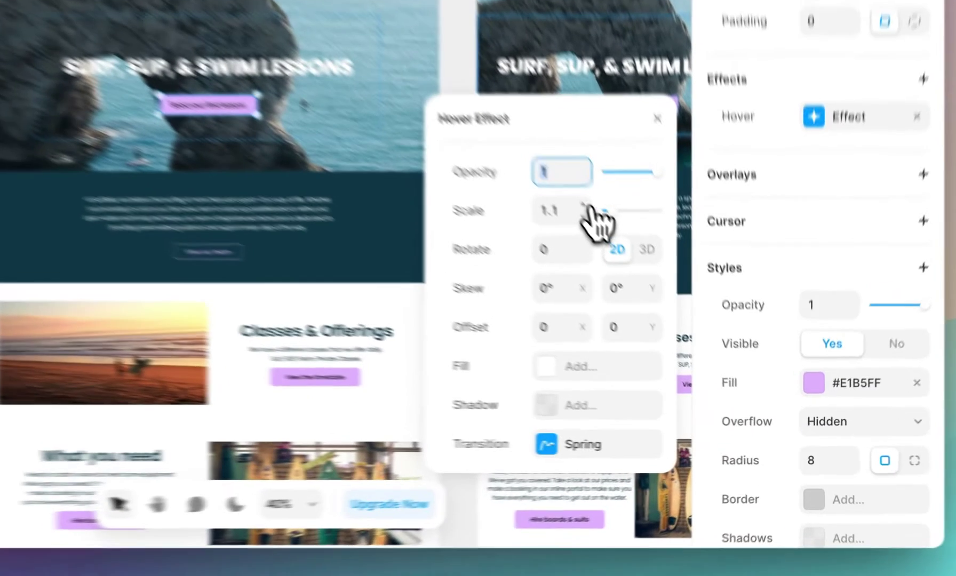
click(584, 204)
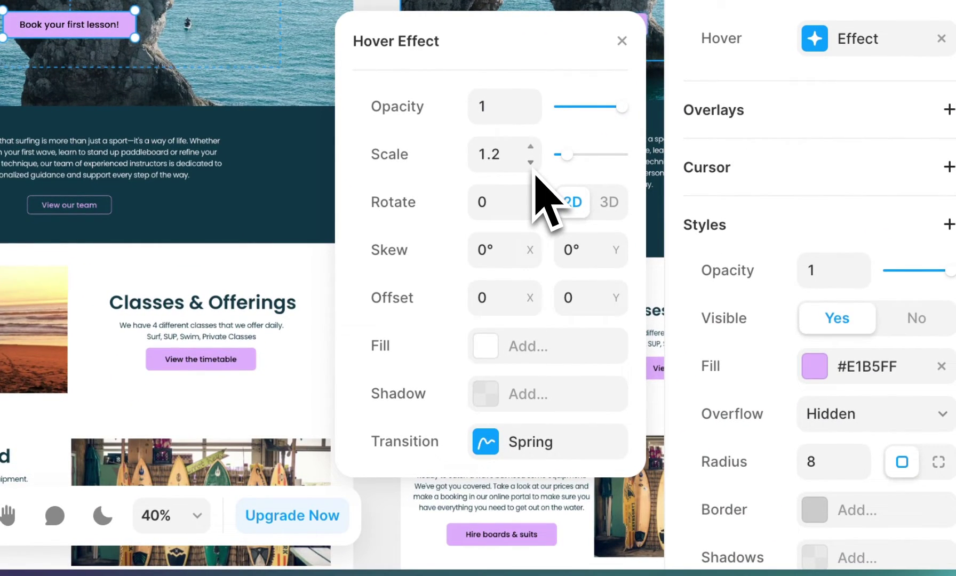
click(486, 347)
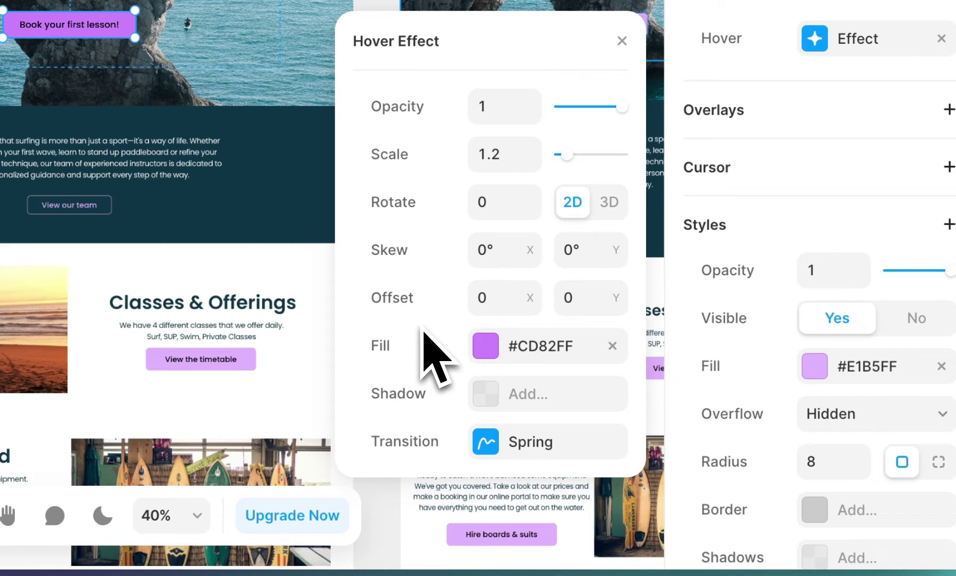
Try Ease, then keep the Spring transition (stiffness 400, damping 30) and close the hover settings.
click(485, 441)
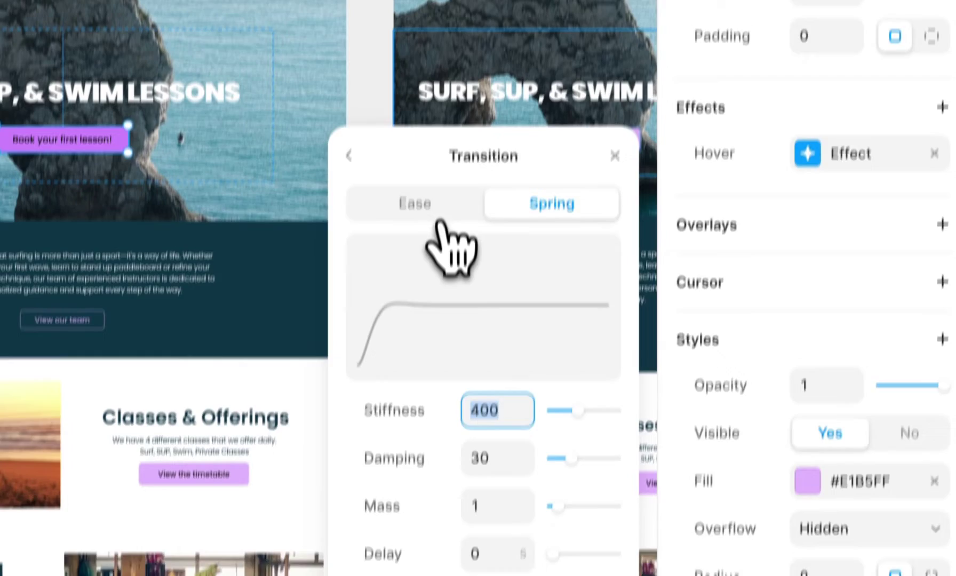
click(441, 224)
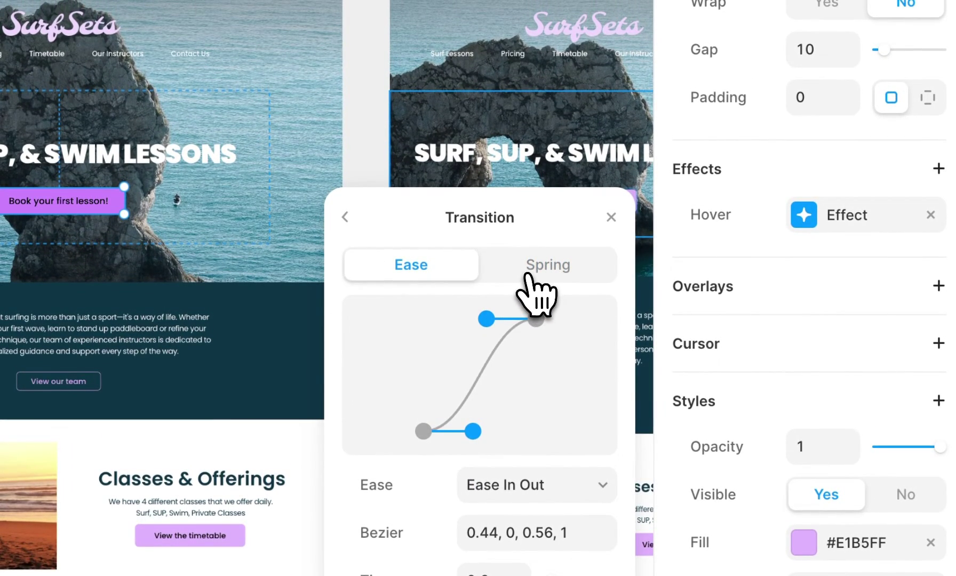
click(526, 273)
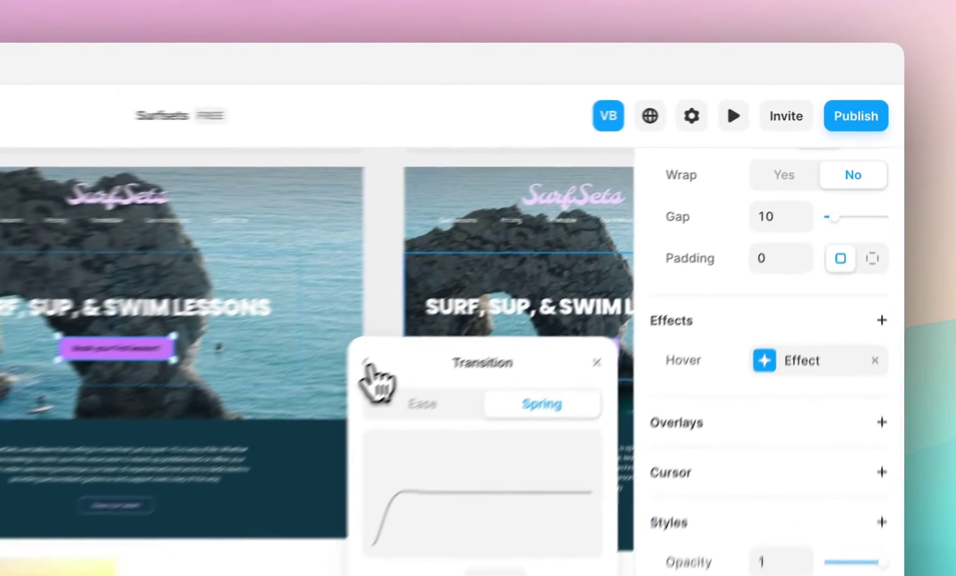
click(583, 247)
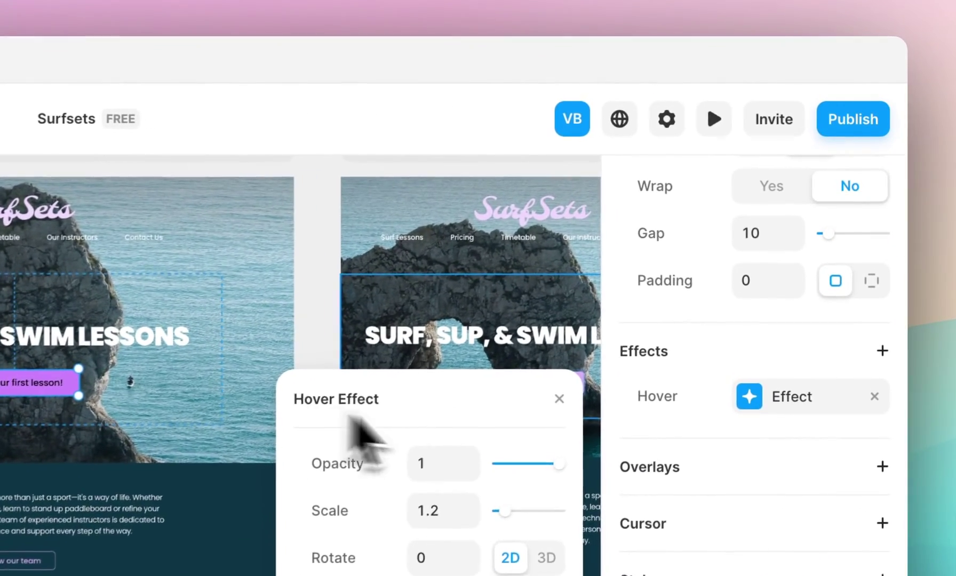
click(558, 398)
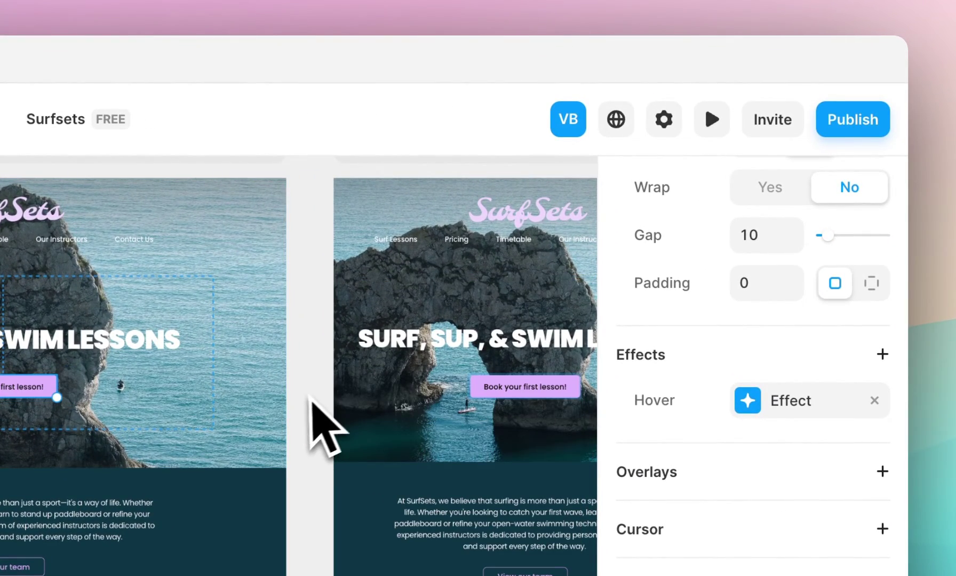
click(312, 398)
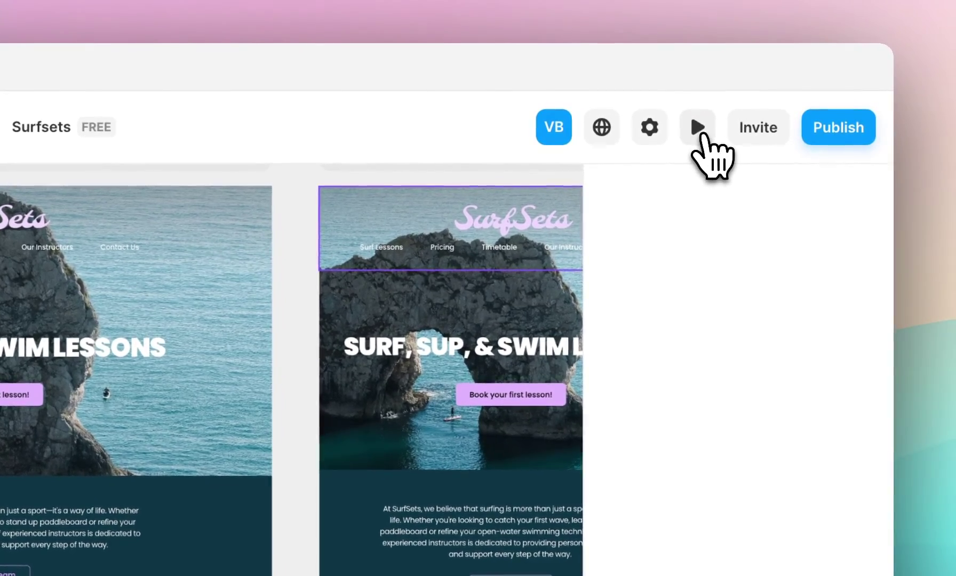
Run a live preview of the Surfsets homepage to test the booking button's hover.
click(697, 127)
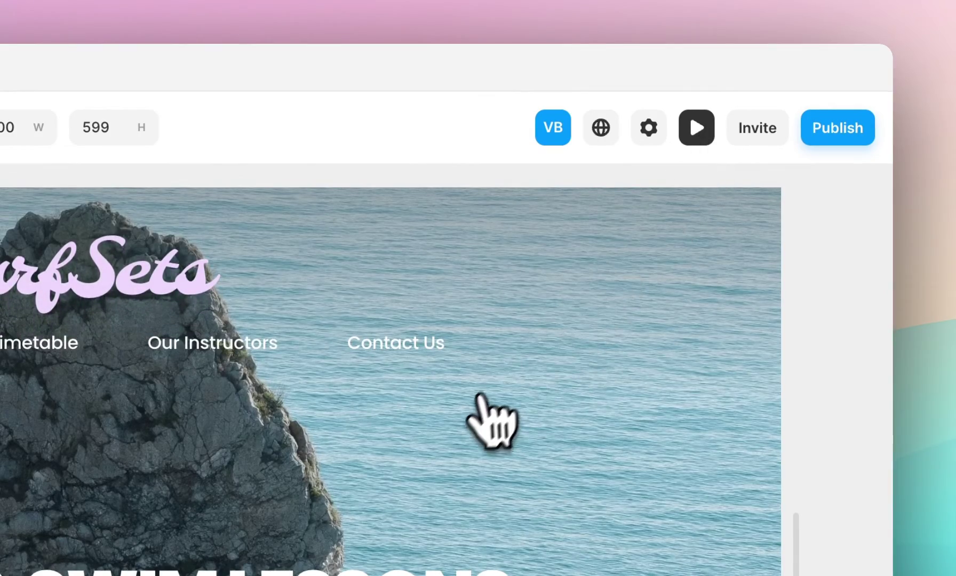